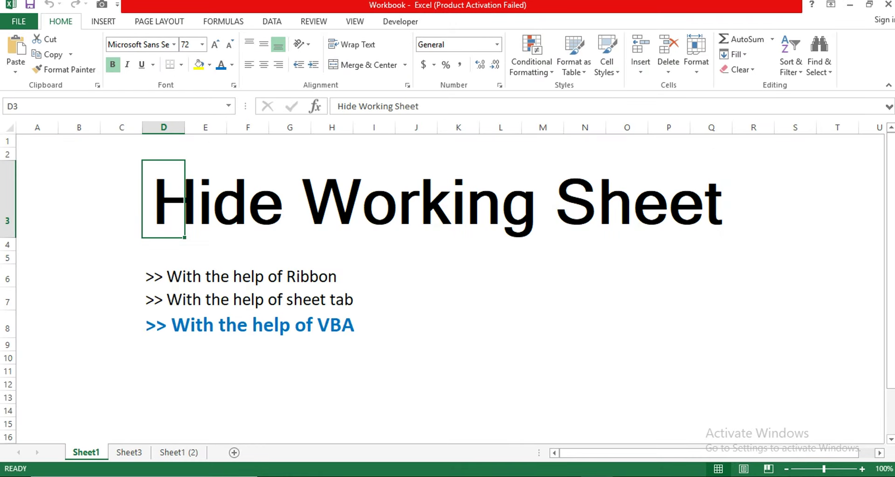
- Hide Sheet1 with the Home ribbon's Format > Hide & Unhide > Hide Sheet command
{"action": "left_click", "coordinate": [37, 198]}
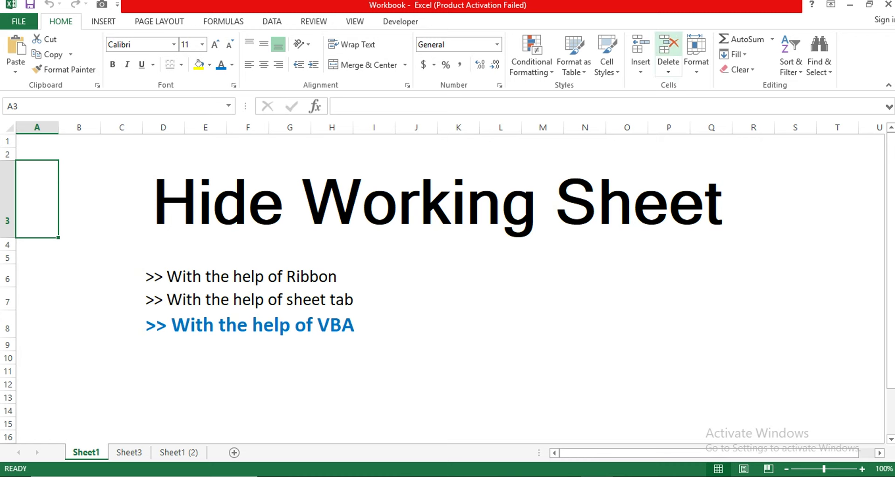
{"action": "left_click", "coordinate": [696, 55]}
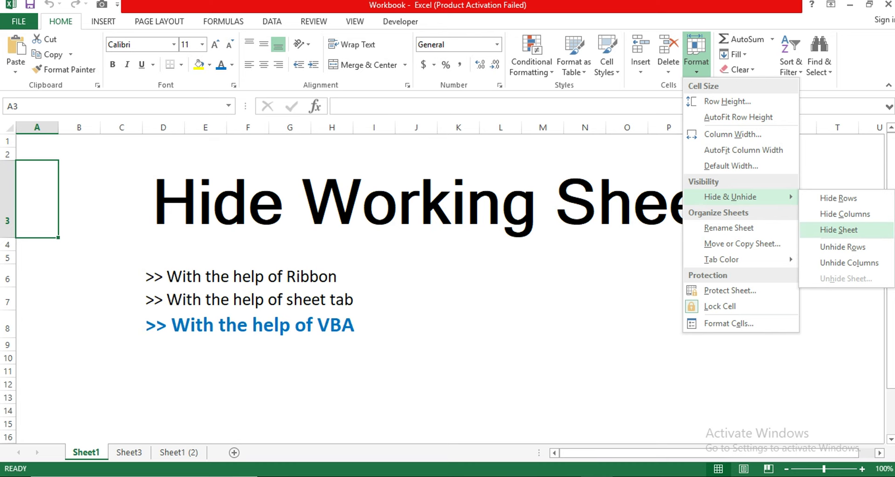
{"action": "left_click", "coordinate": [838, 230]}
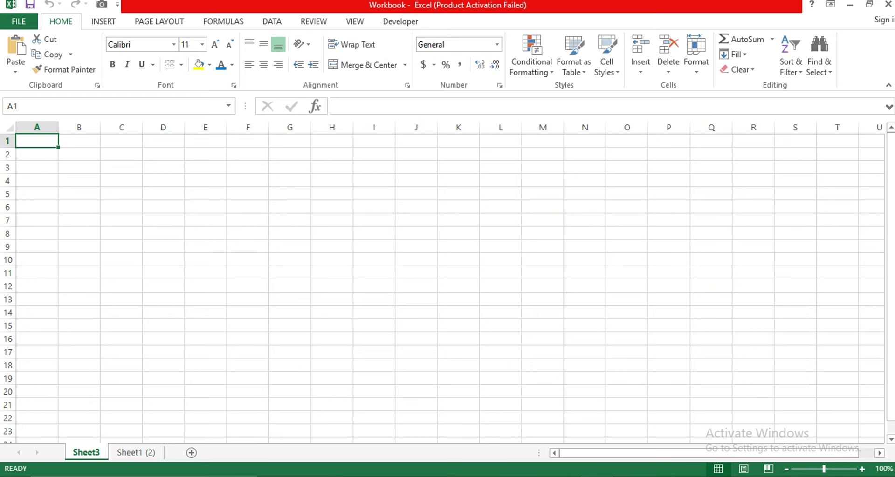
- Unhide Sheet1 through the Unhide Sheet dialog so its title page shows again
{"action": "left_click", "coordinate": [696, 56]}
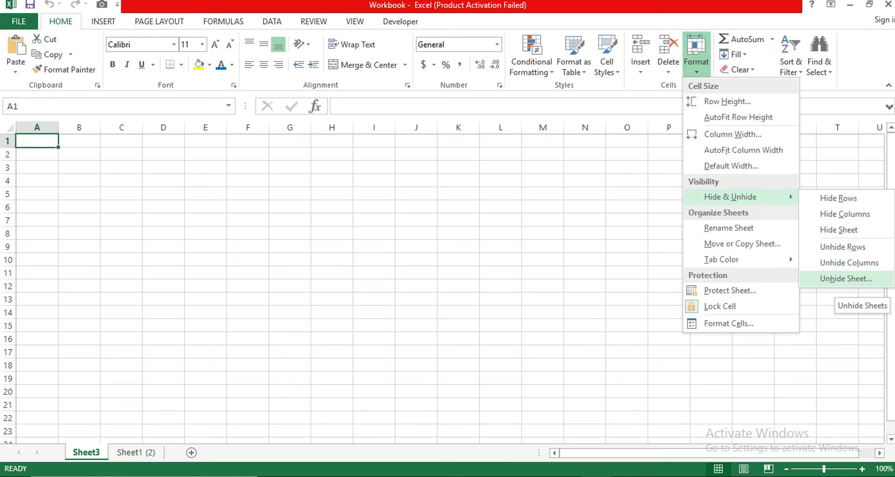
{"action": "left_click", "coordinate": [846, 278]}
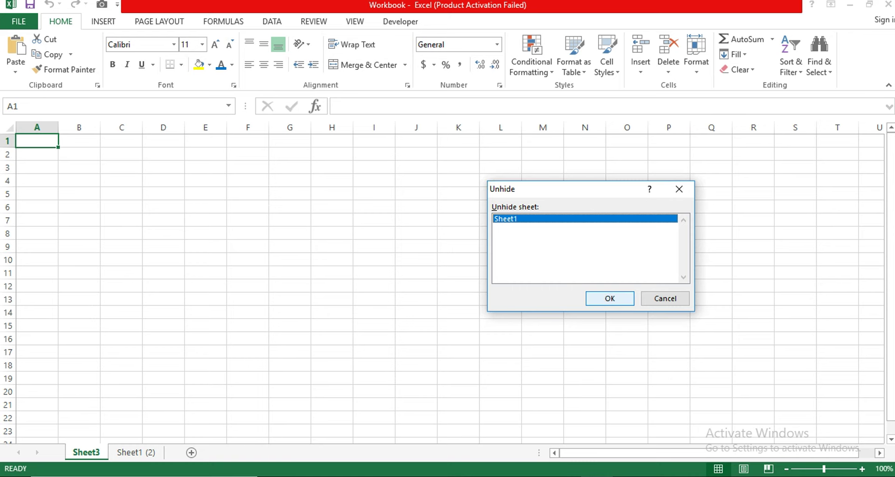
{"action": "left_click", "coordinate": [610, 298]}
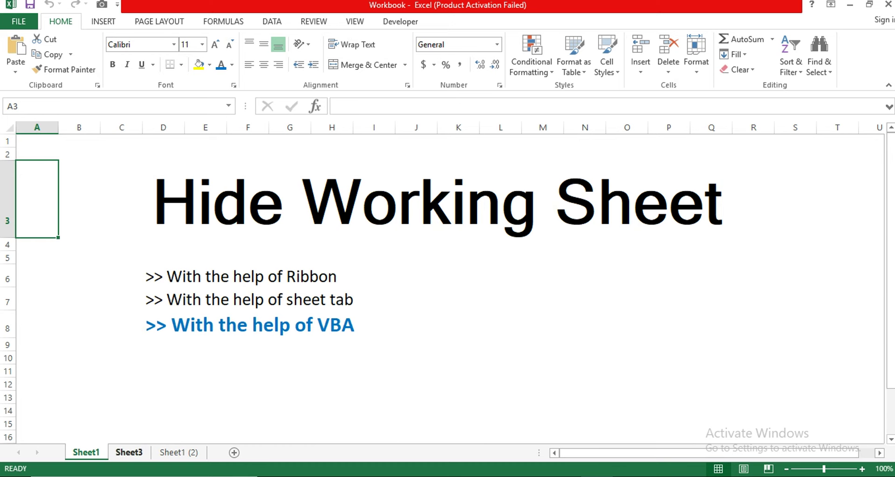
- Hide Sheet1 from its sheet tab's right-click menu
{"action": "left_click", "coordinate": [128, 452]}
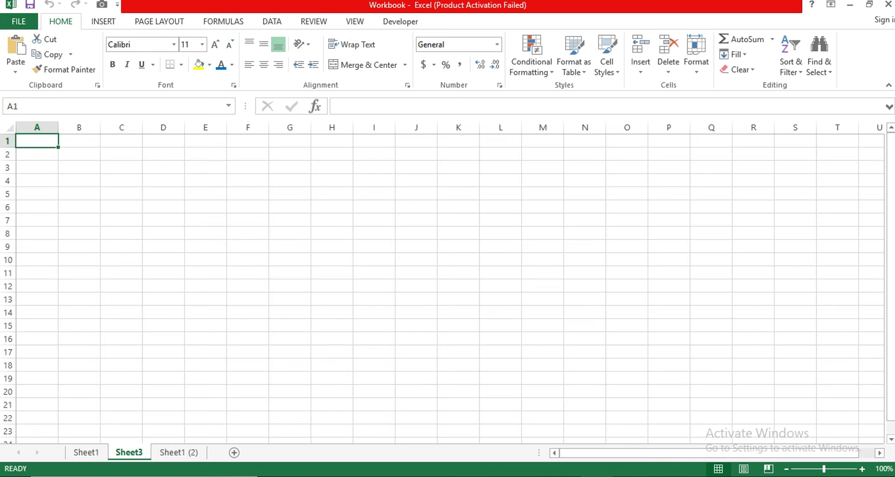
{"action": "left_click", "coordinate": [86, 452]}
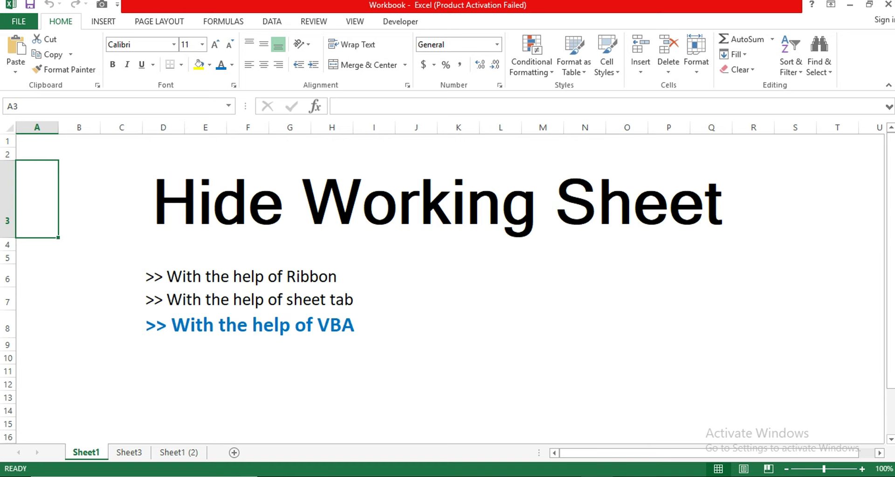
{"action": "right_click", "coordinate": [88, 452]}
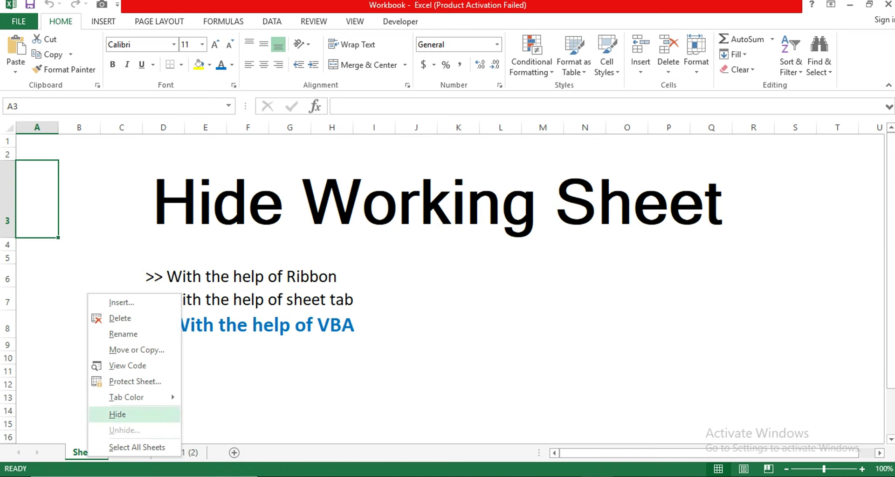
{"action": "left_click", "coordinate": [118, 414]}
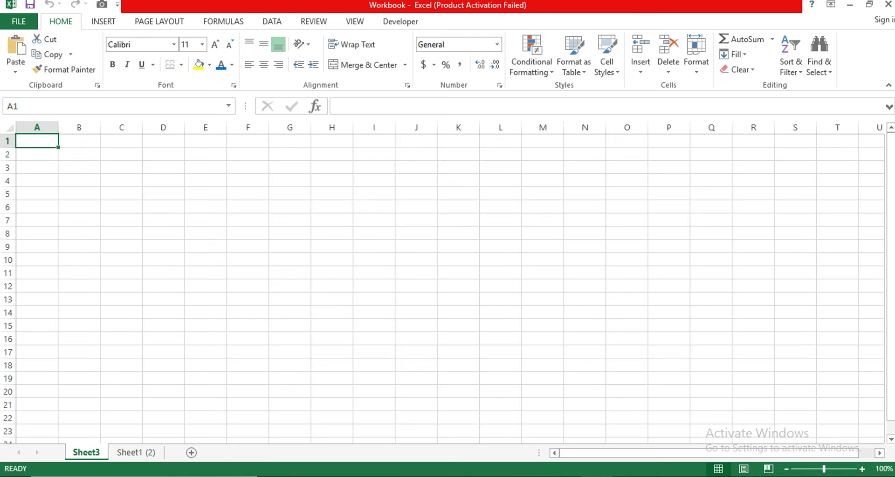
- Restore Sheet1 through the tab menu's Unhide dialog
{"action": "right_click", "coordinate": [88, 452]}
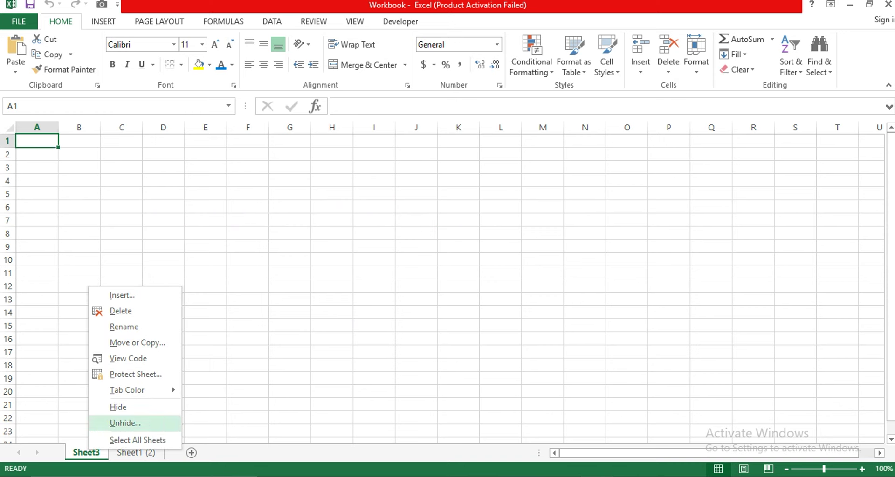
{"action": "left_click", "coordinate": [125, 423]}
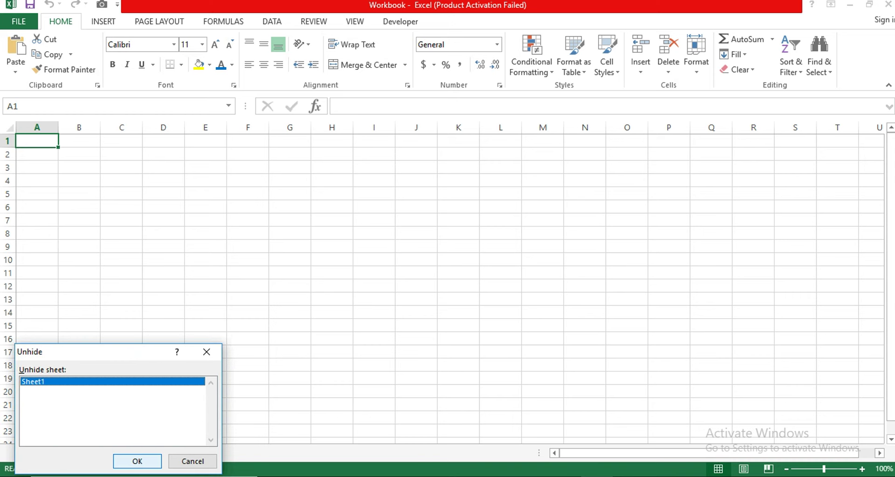
{"action": "left_click", "coordinate": [137, 461]}
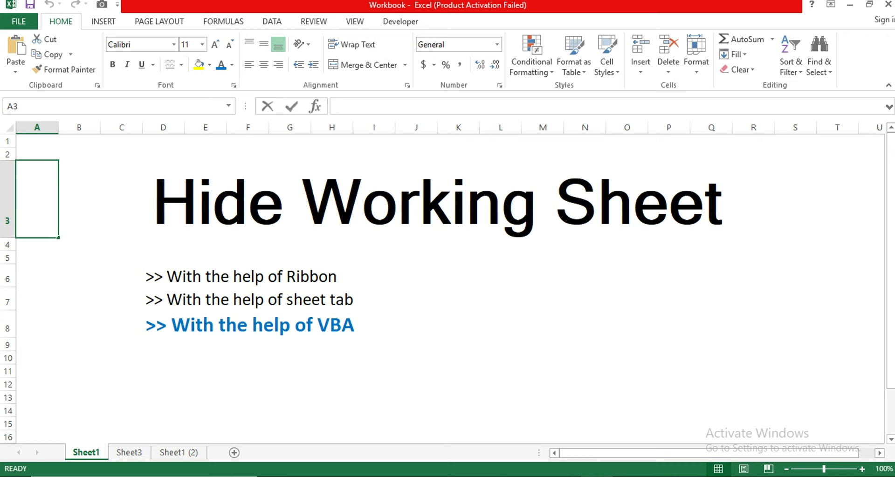
{"action": "left_click", "coordinate": [338, 106]}
- Open the Visual Basic editor from the Developer tab and view the sheet objects' properties
{"action": "left_click", "coordinate": [399, 21]}
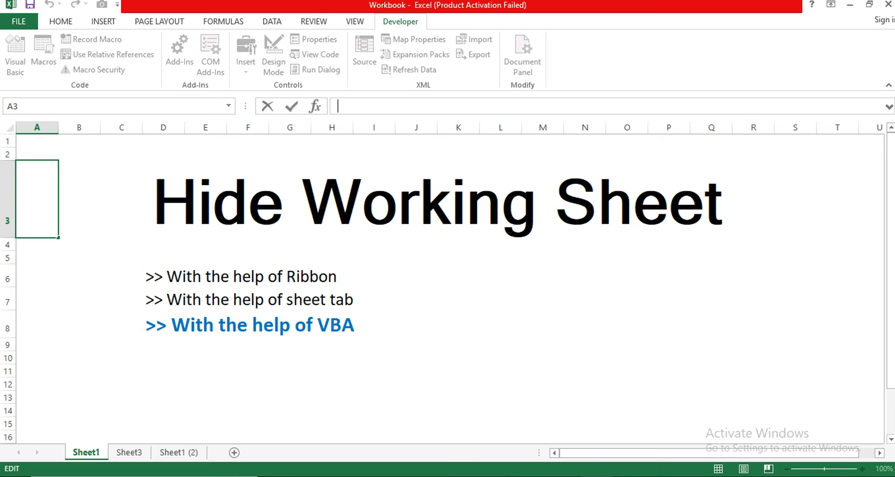
{"action": "left_click", "coordinate": [206, 199]}
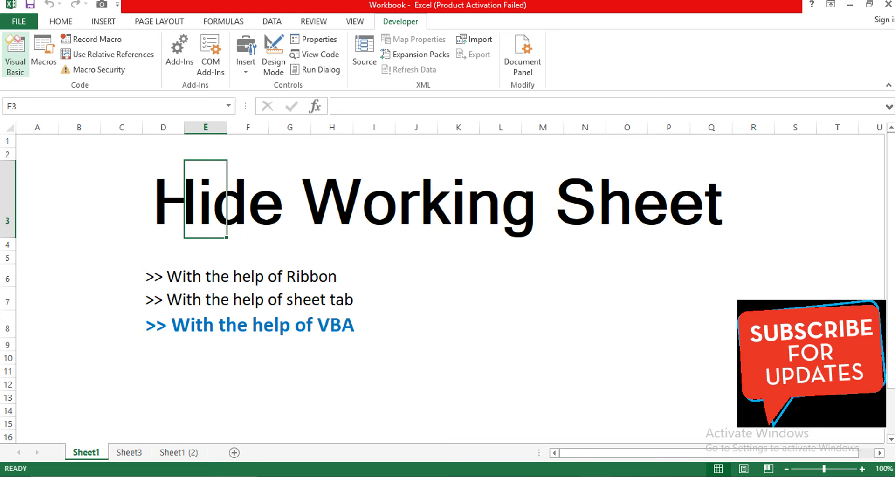
{"action": "left_click", "coordinate": [15, 55]}
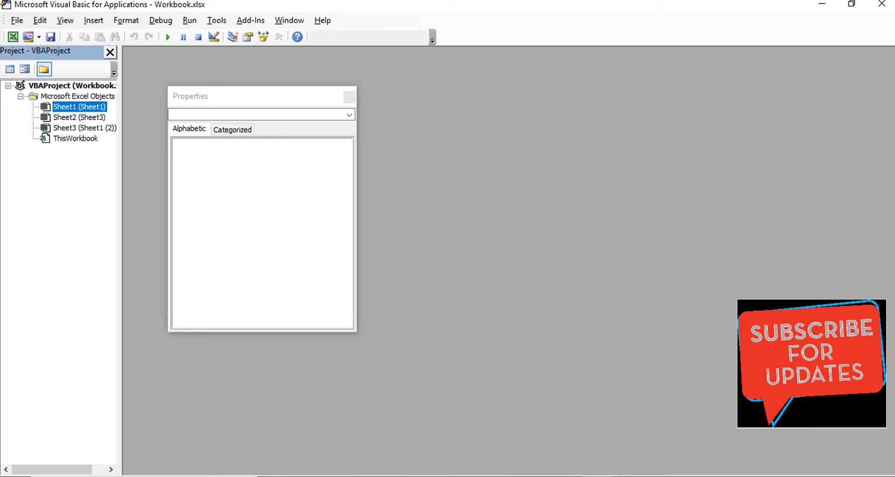
{"action": "left_click", "coordinate": [79, 117]}
- Set Sheet1's Visible property to 2 - xlSheetVeryHidden, then close the VBA editor
{"action": "left_click", "coordinate": [79, 107]}
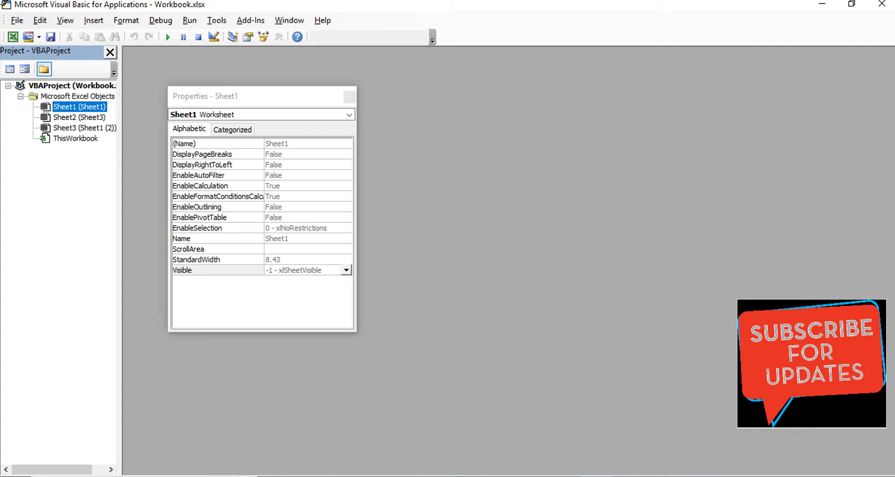
{"action": "key", "text": "F4"}
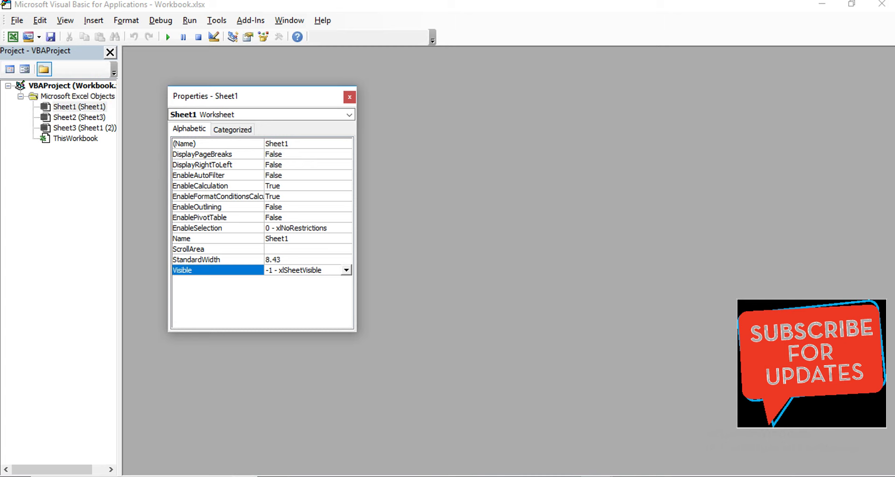
{"action": "key", "text": "alt+Down"}
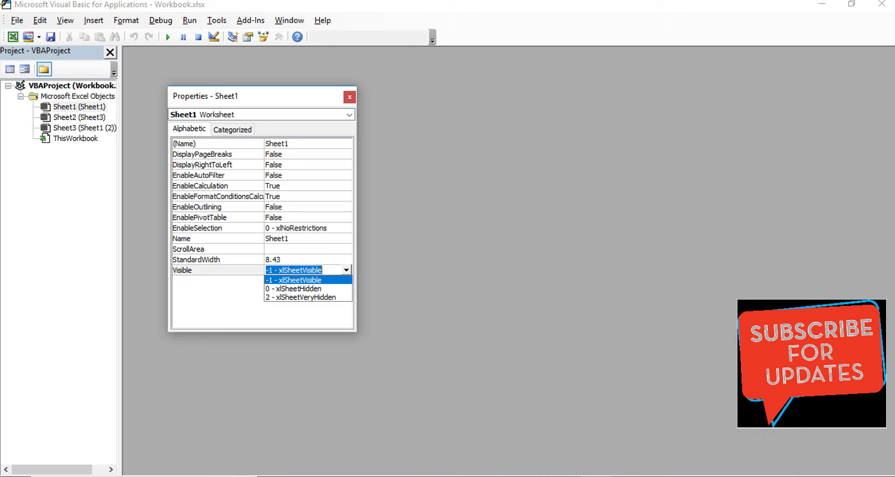
{"action": "key", "text": "Down"}
{"action": "key", "text": "Down"}
{"action": "key", "text": "Return"}
{"action": "left_click", "coordinate": [80, 117]}
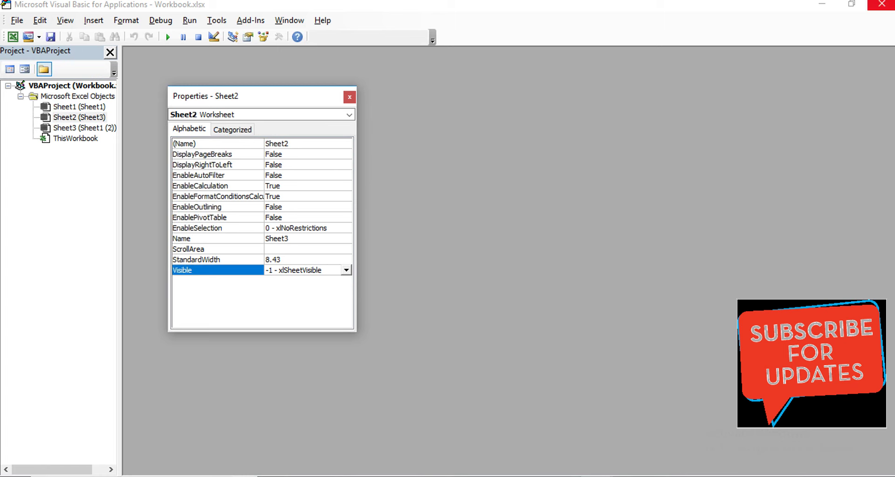
{"action": "left_click", "coordinate": [881, 5]}
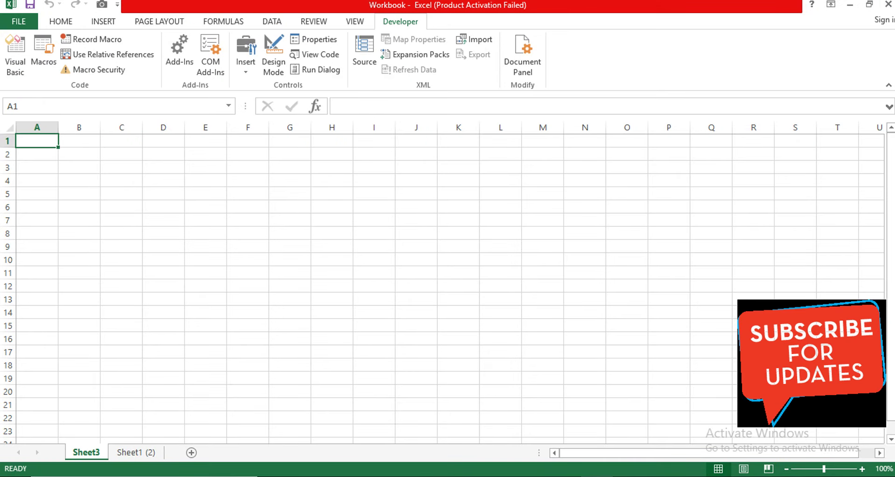
- Find Unhide unavailable, then reset Sheet1's Visible to -1 - xlSheetVisible in VBA and open Sheet1
{"action": "right_click", "coordinate": [100, 451]}
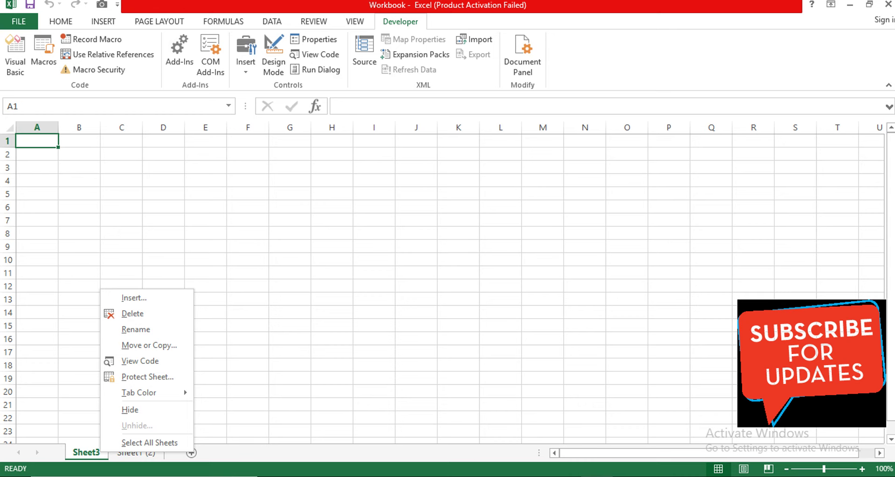
{"action": "key", "text": "Escape"}
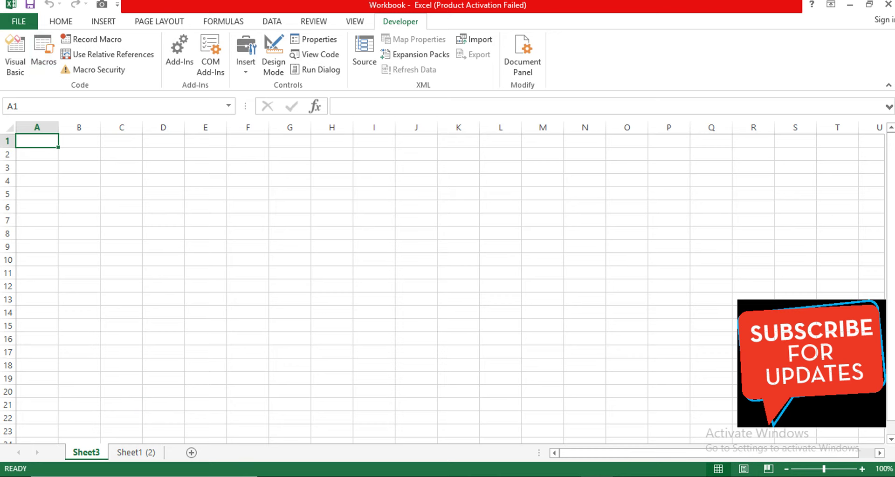
{"action": "left_click", "coordinate": [15, 54]}
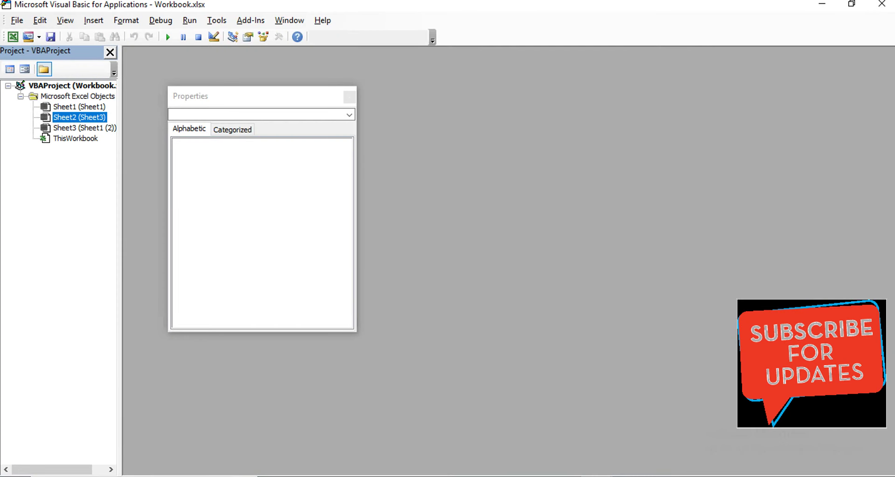
{"action": "left_click", "coordinate": [79, 107]}
{"action": "left_click", "coordinate": [346, 270]}
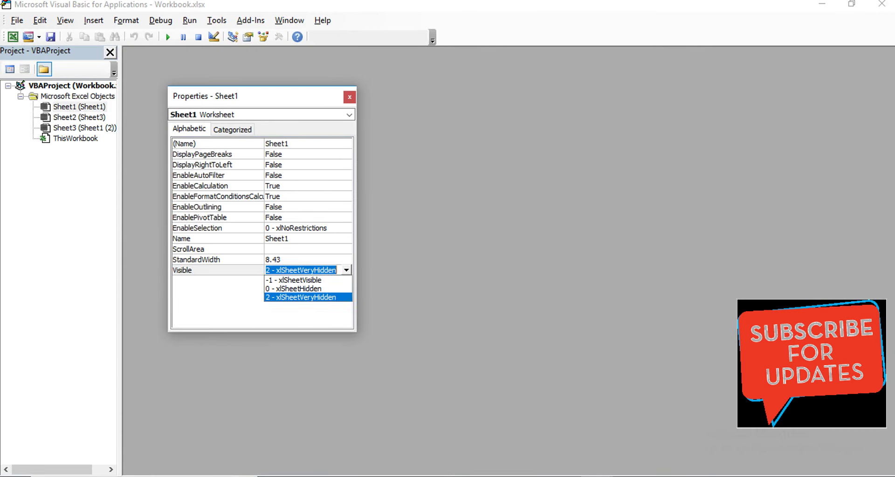
{"action": "left_click", "coordinate": [293, 278]}
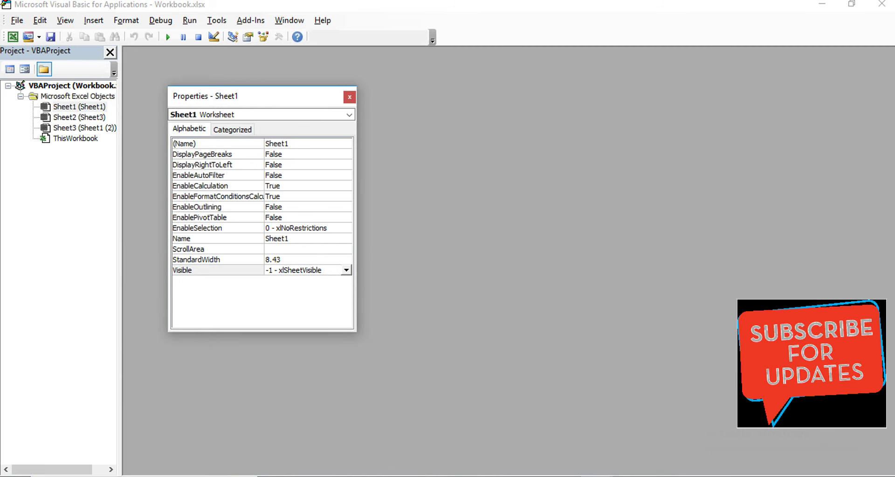
{"action": "key", "text": "alt+F11"}
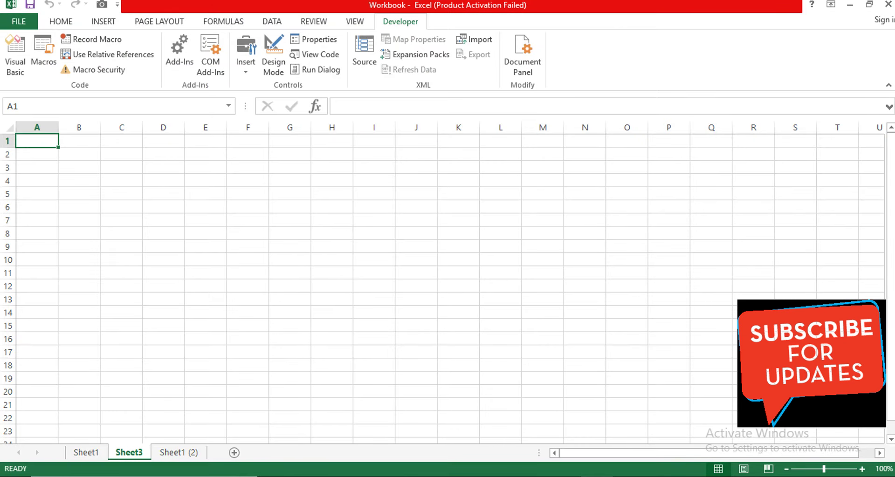
{"action": "key", "text": "ctrl+Page_Up"}
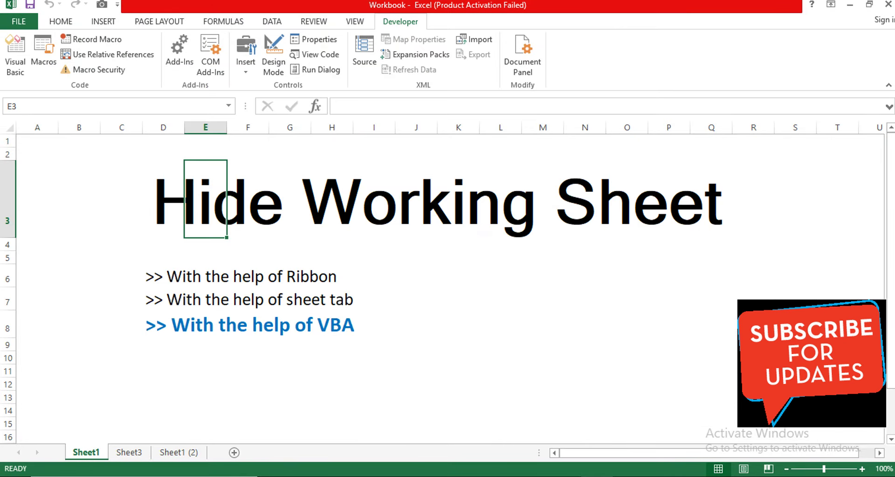
- Go to the Sheet1 (2) 'Hide Workbook' sheet and show the View ribbon's window commands
{"action": "key", "text": "ctrl+Page_Down"}
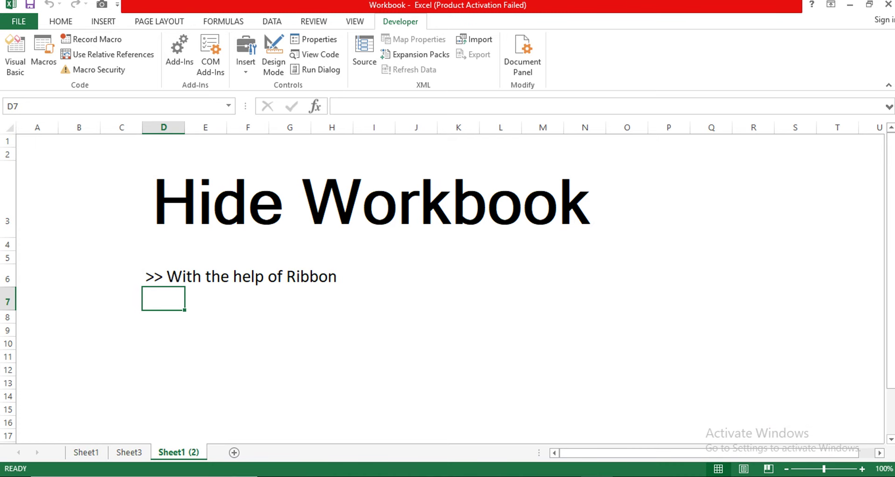
{"action": "left_click", "coordinate": [355, 21]}
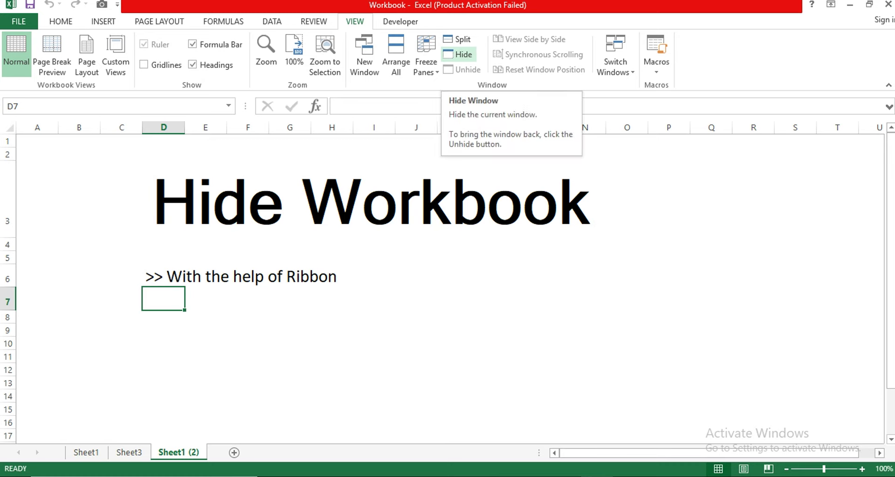
{"action": "left_click", "coordinate": [459, 54]}
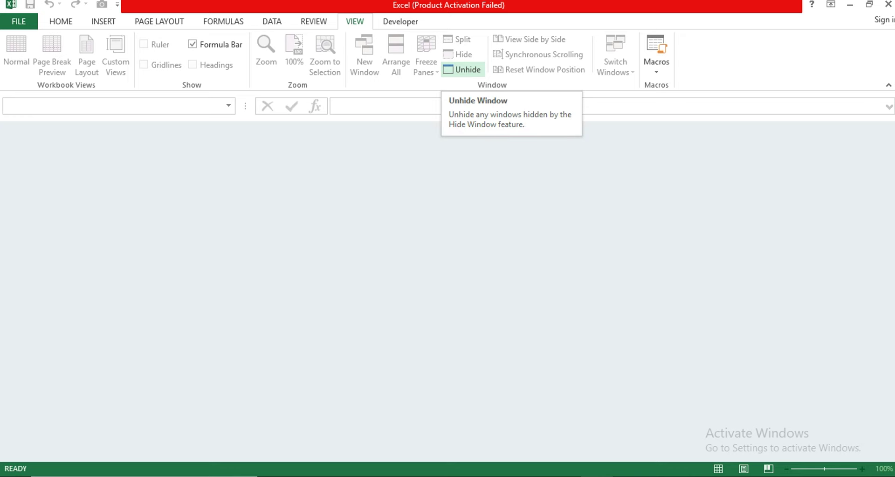
{"action": "left_click", "coordinate": [462, 69]}
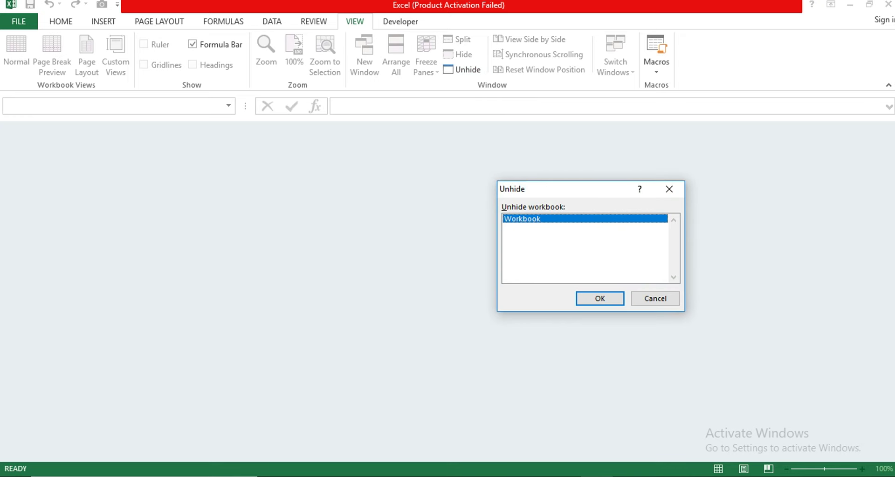
{"action": "key", "text": "Return"}
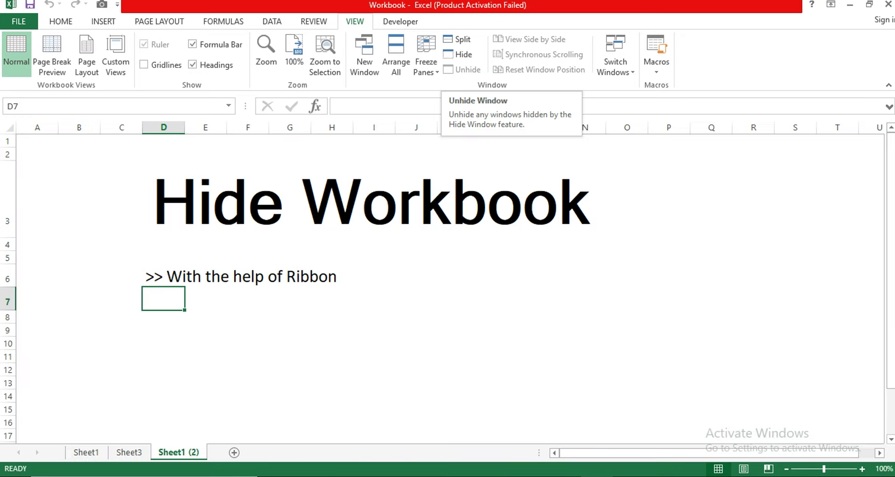